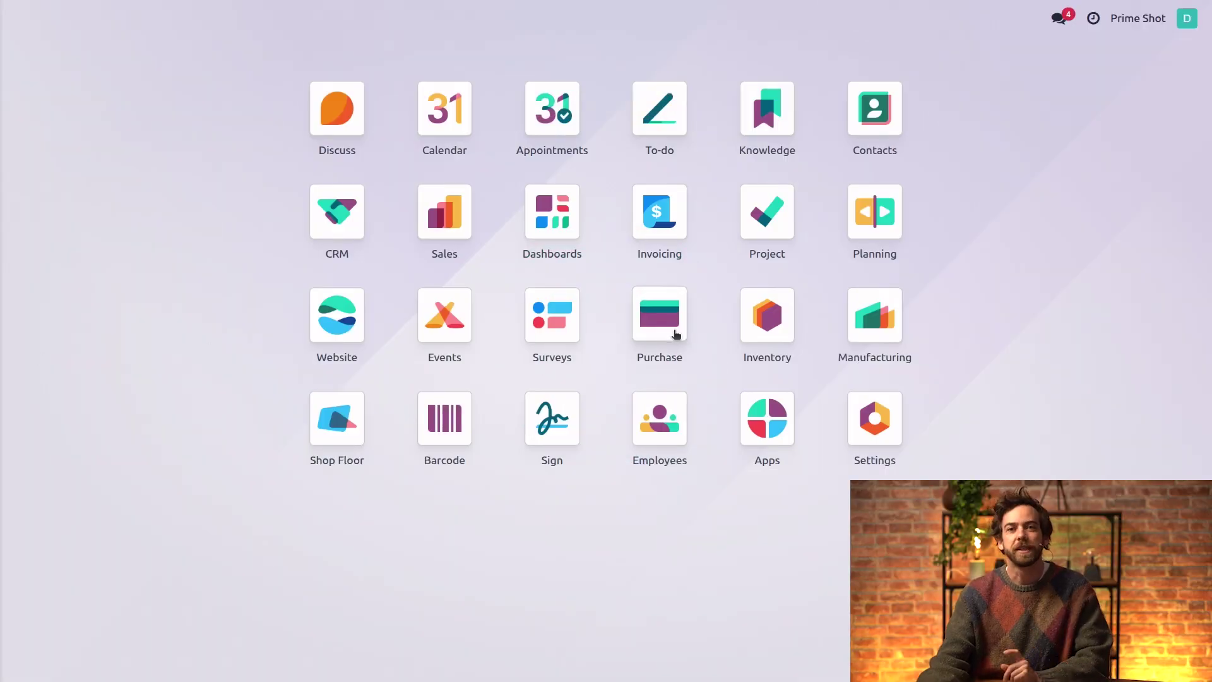
Open This Week's Releases and set its sharing to Can read default access with Members visibility
left_click(769, 122)
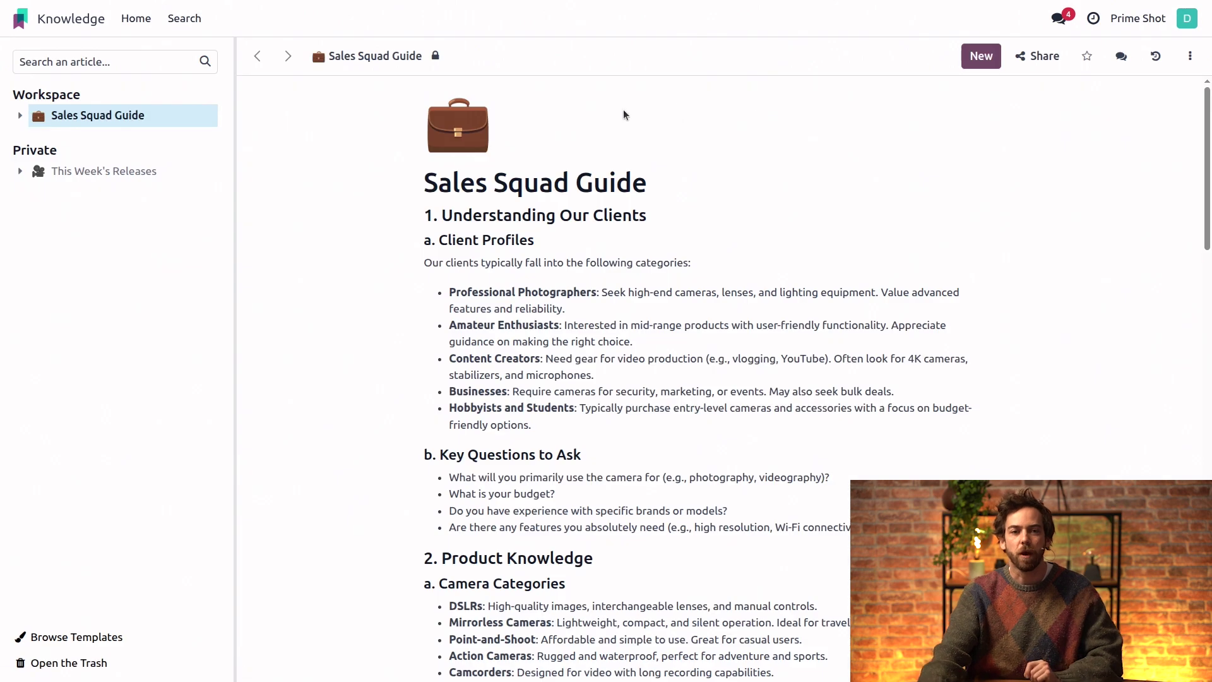
left_click(115, 176)
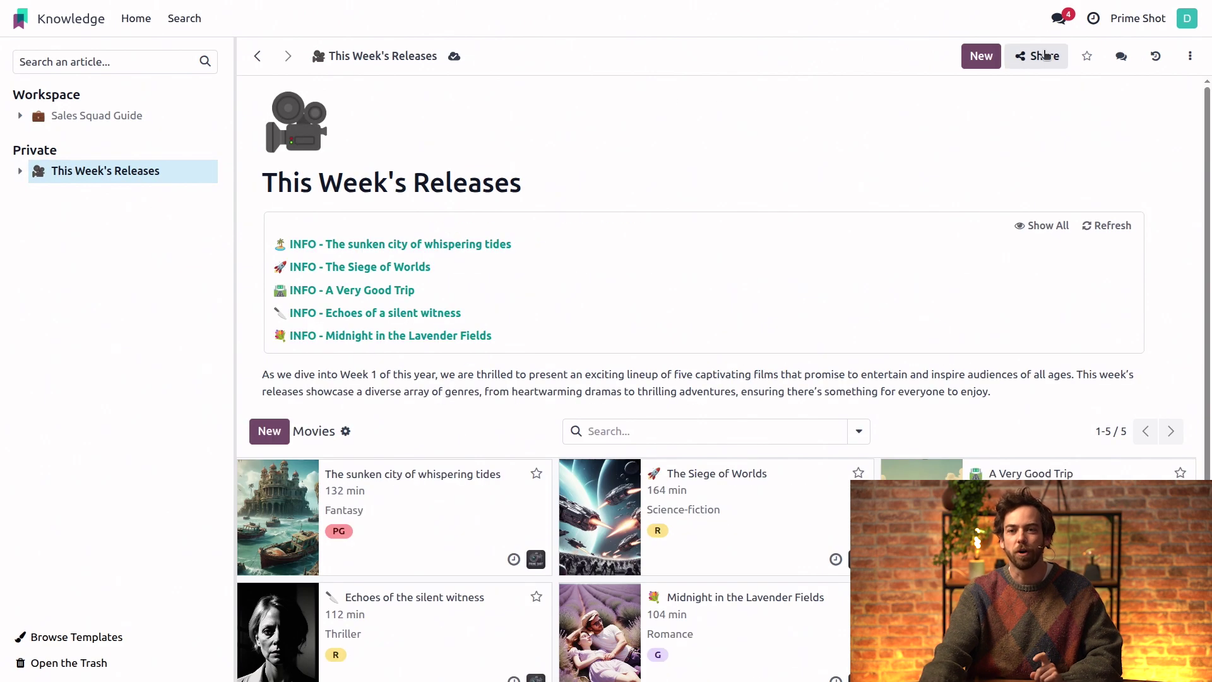
left_click(1046, 56)
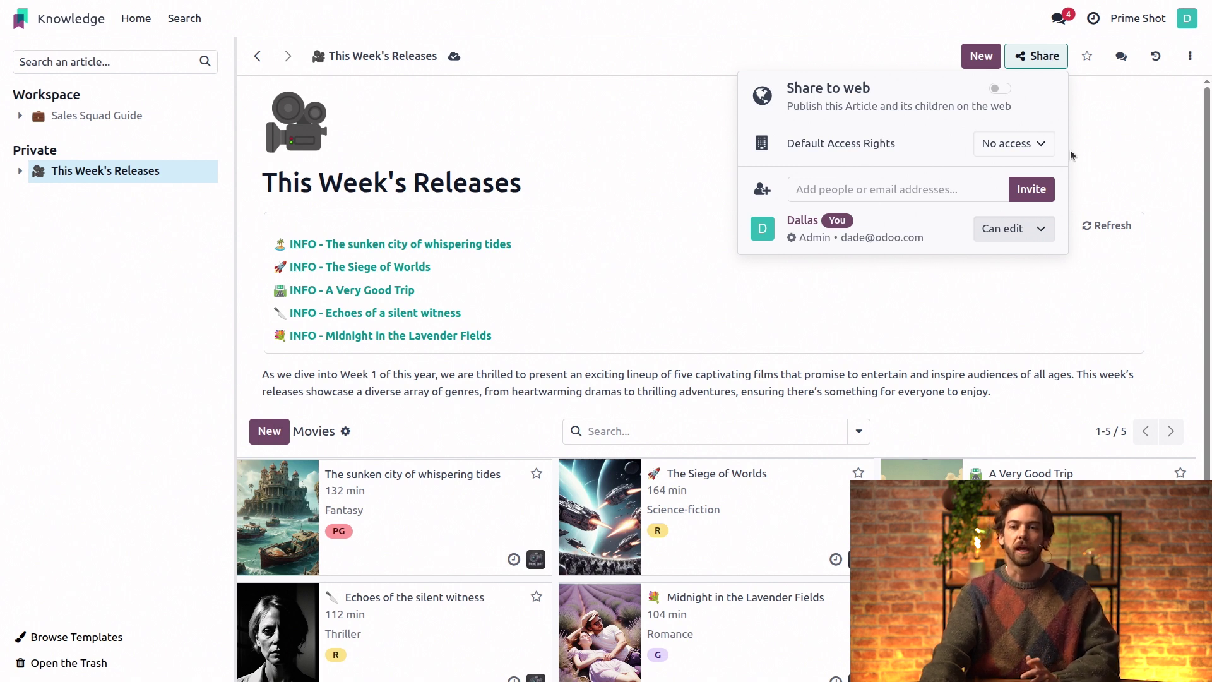
left_click(1029, 144)
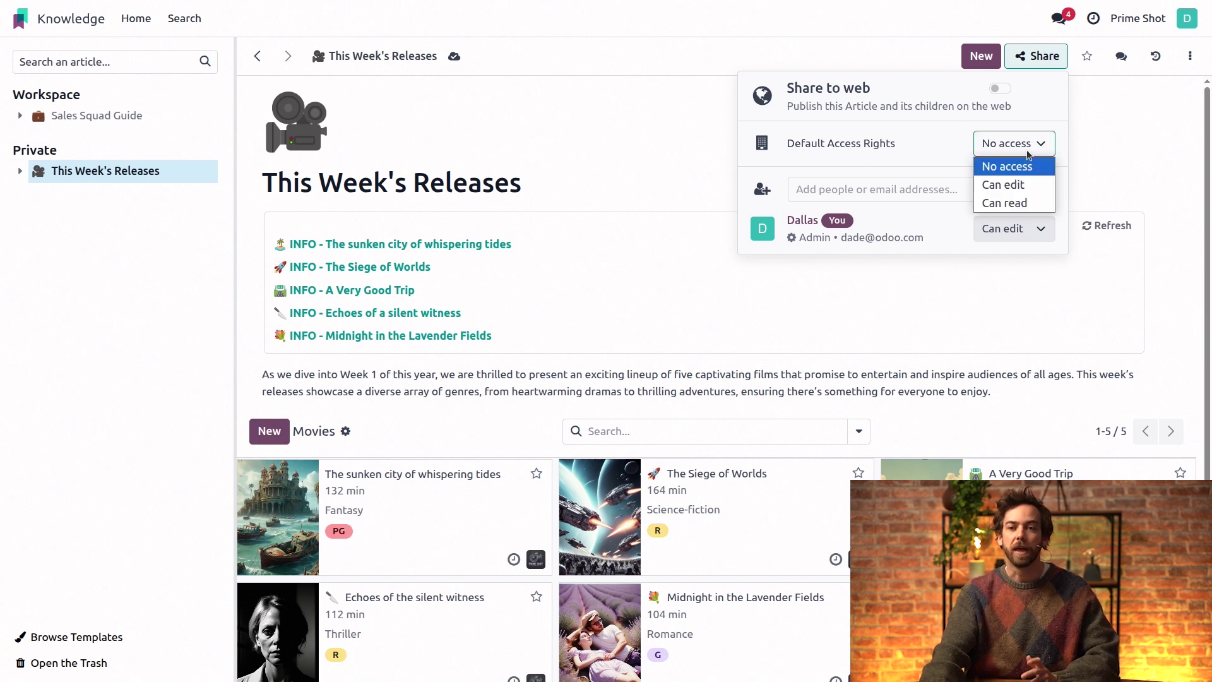
left_click(1033, 204)
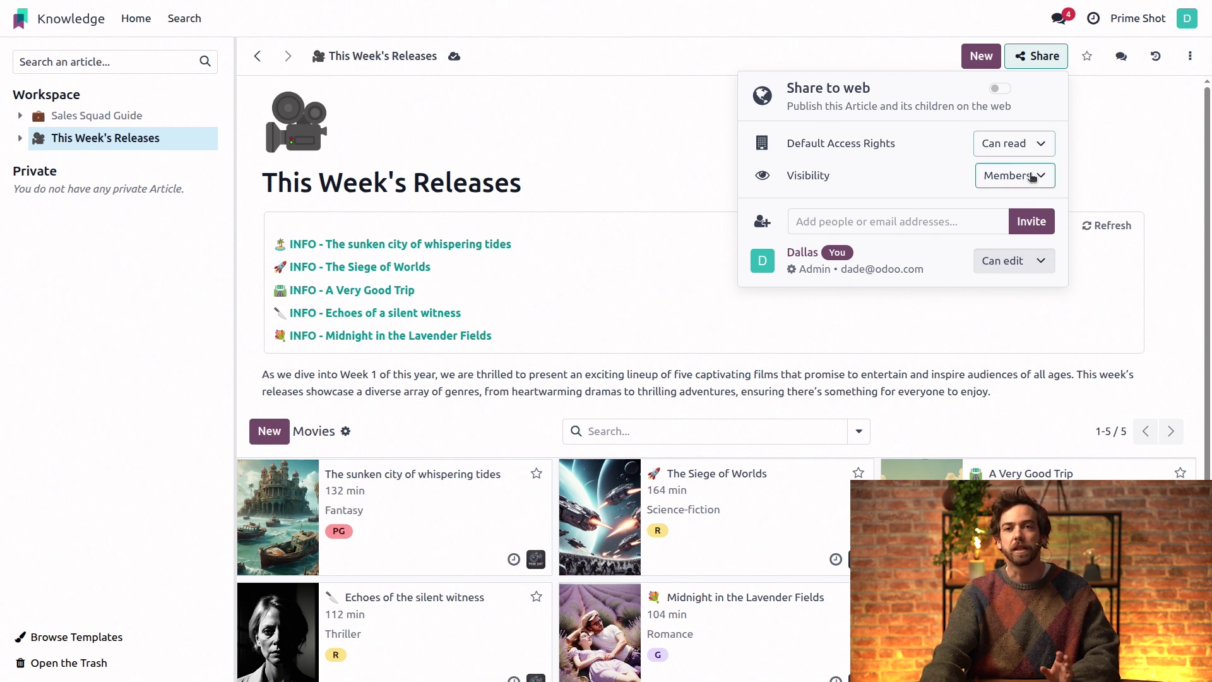
left_click(1032, 177)
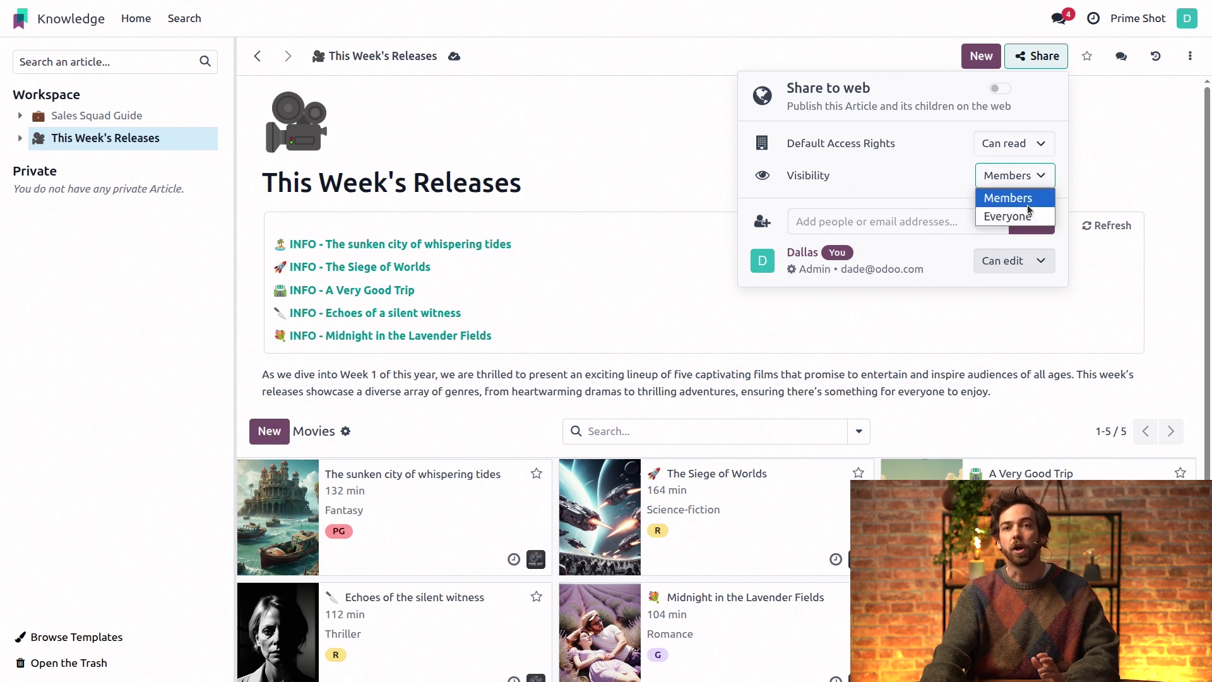
left_click(1027, 206)
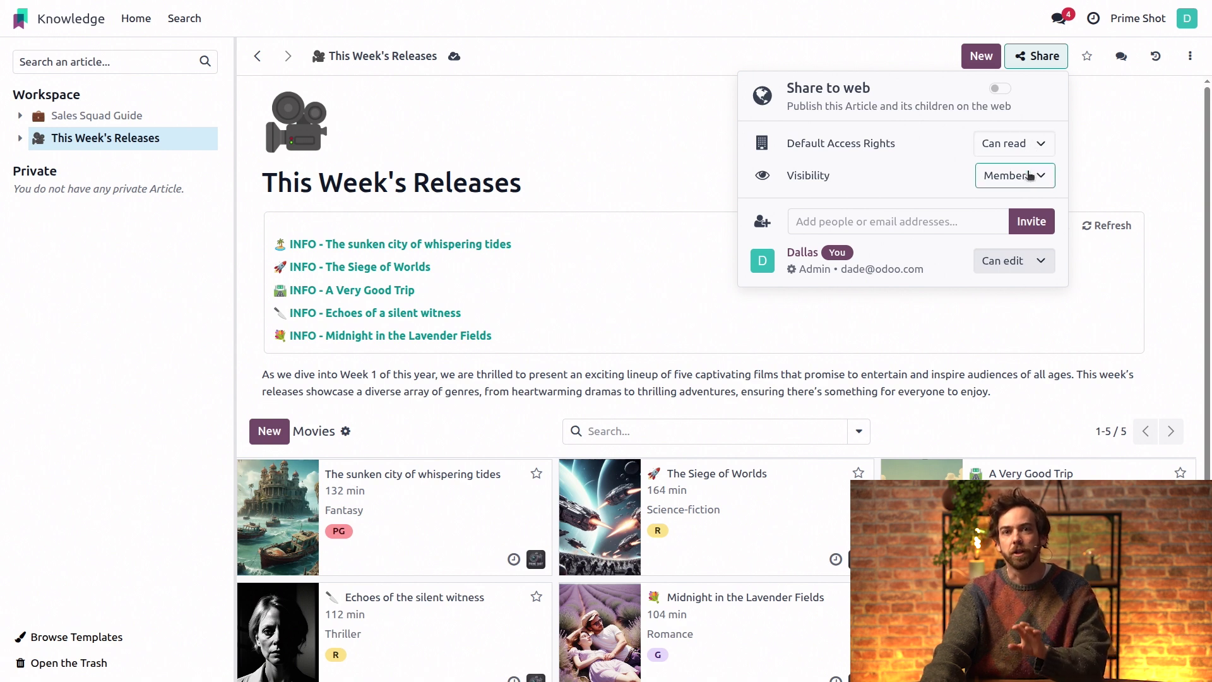
Add a colleague as recipient on This Week's Releases and send them an edit-rights invitation
left_click(907, 224)
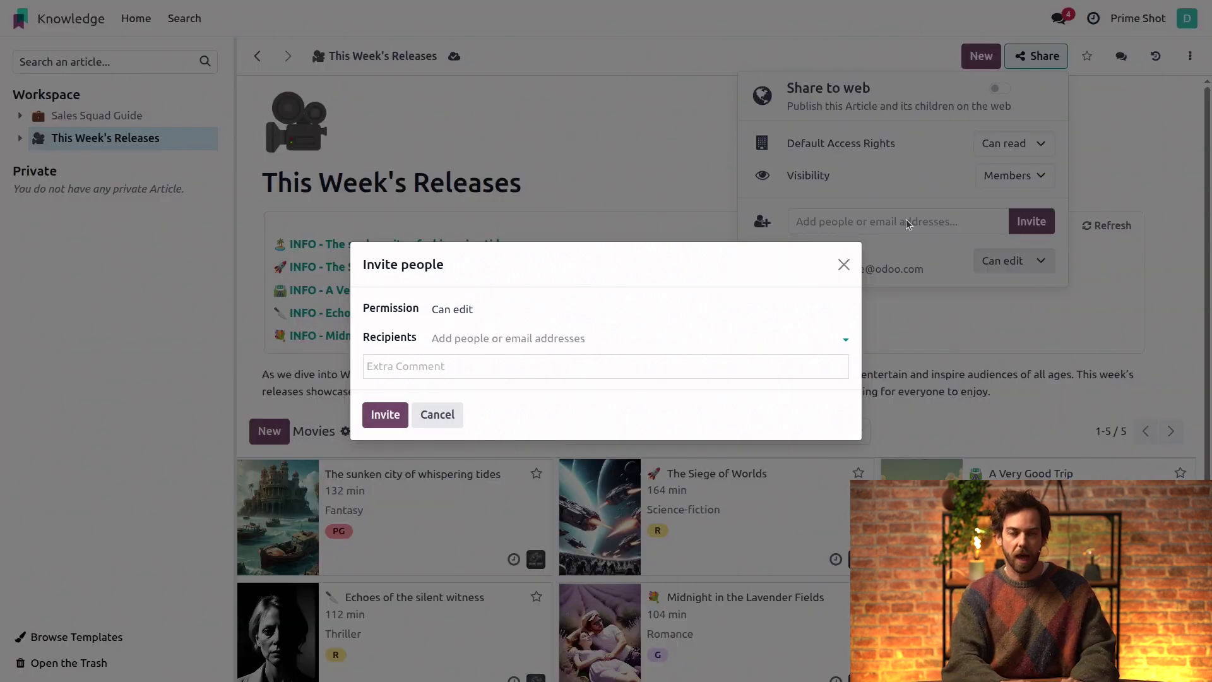
type("Domen")
key("Return")
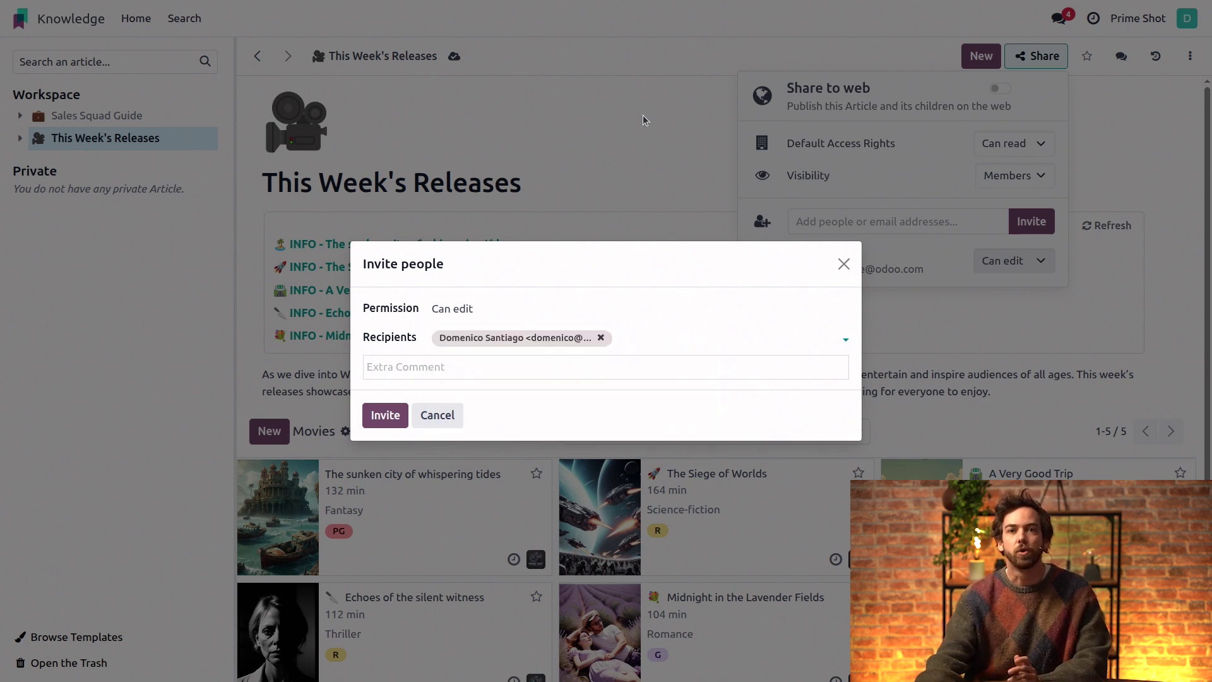
left_click(395, 421)
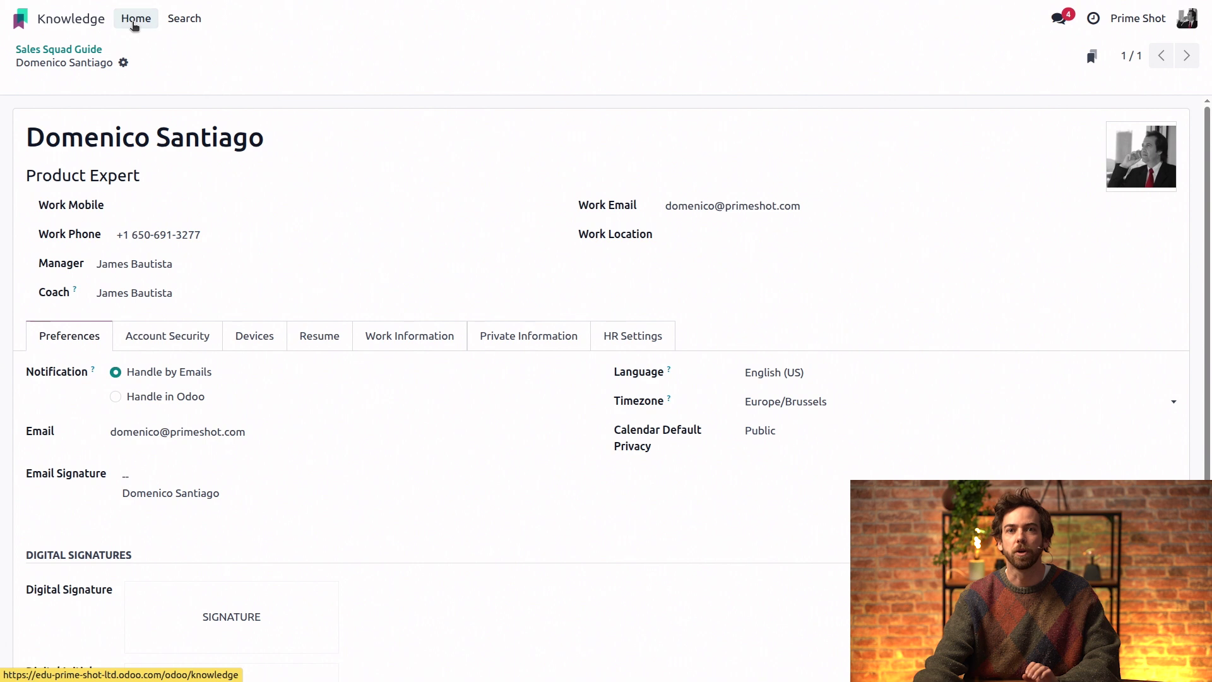
As the invited colleague, reopen This Week's Releases from Home and check both members have Can edit
left_click(135, 25)
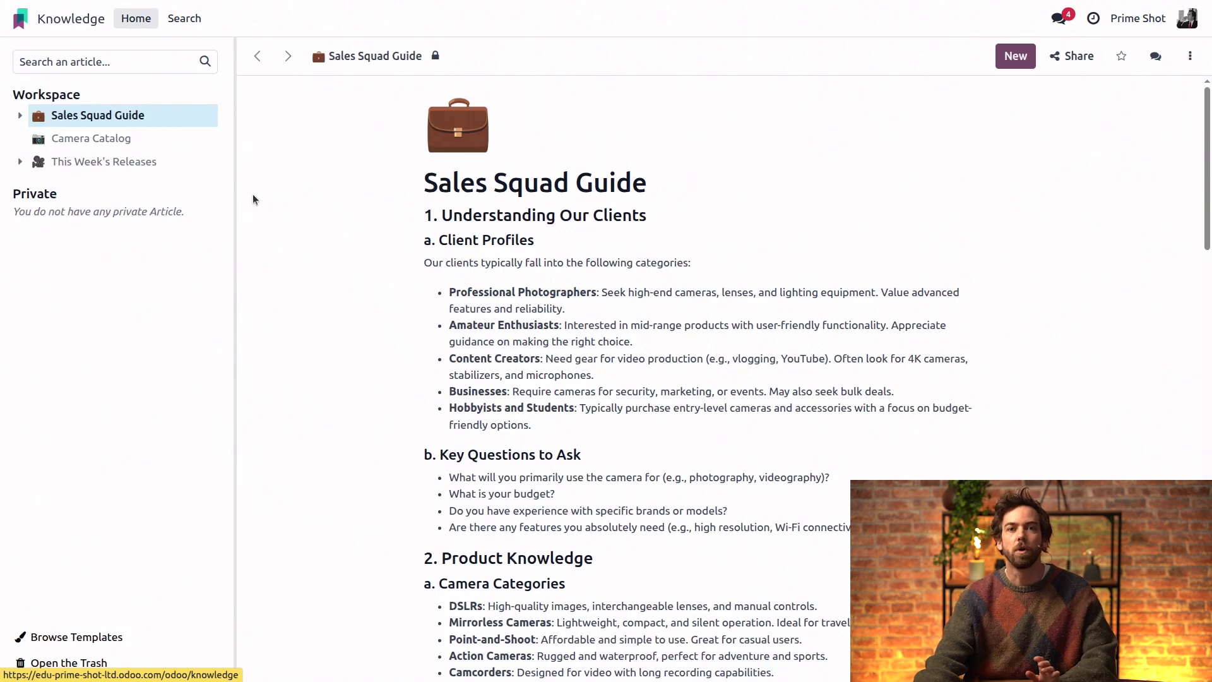
left_click(130, 162)
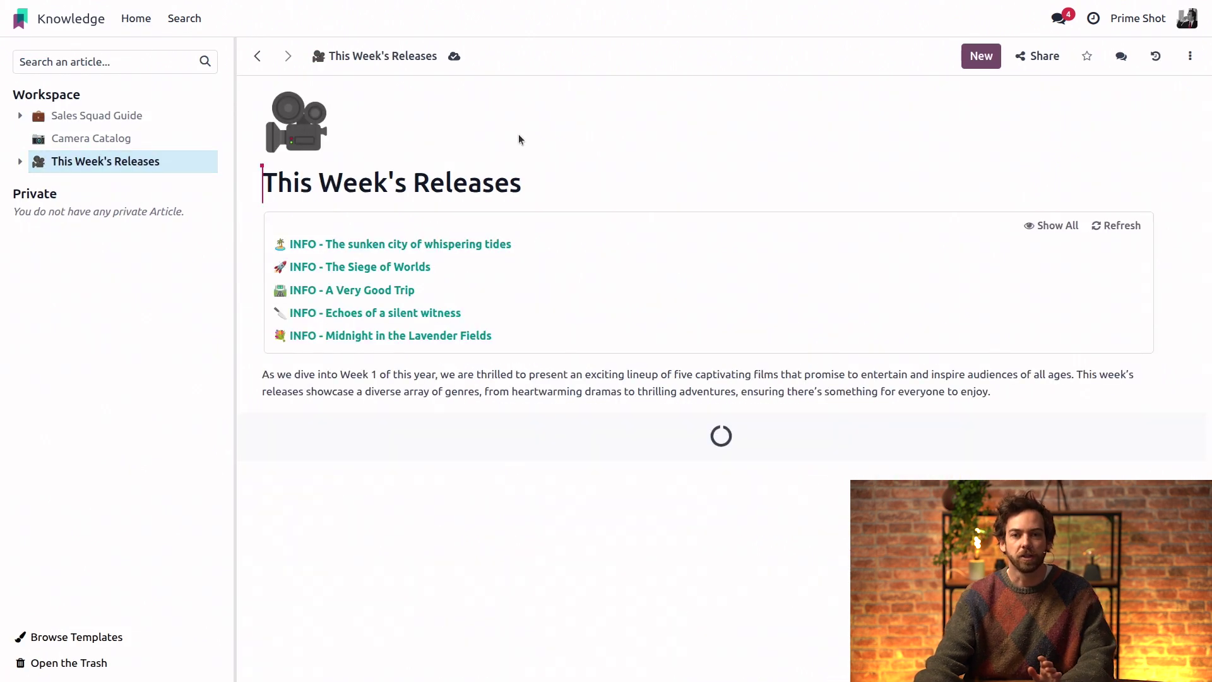
left_click(1048, 56)
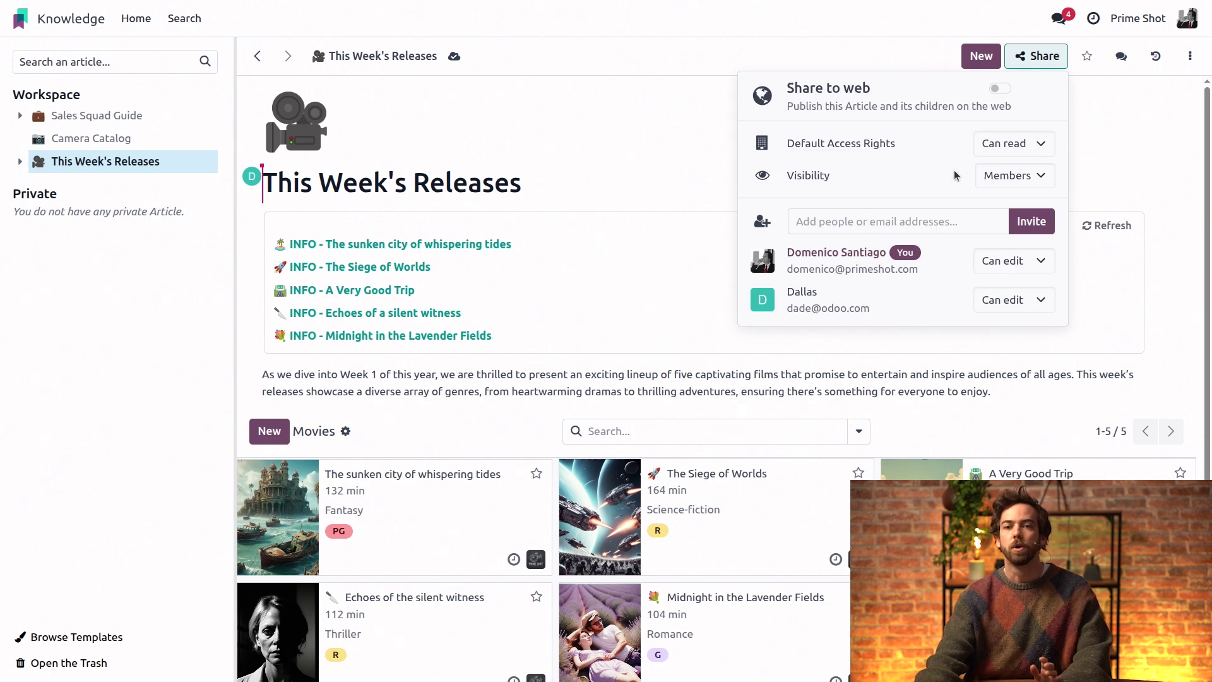
mouse_move(912, 268)
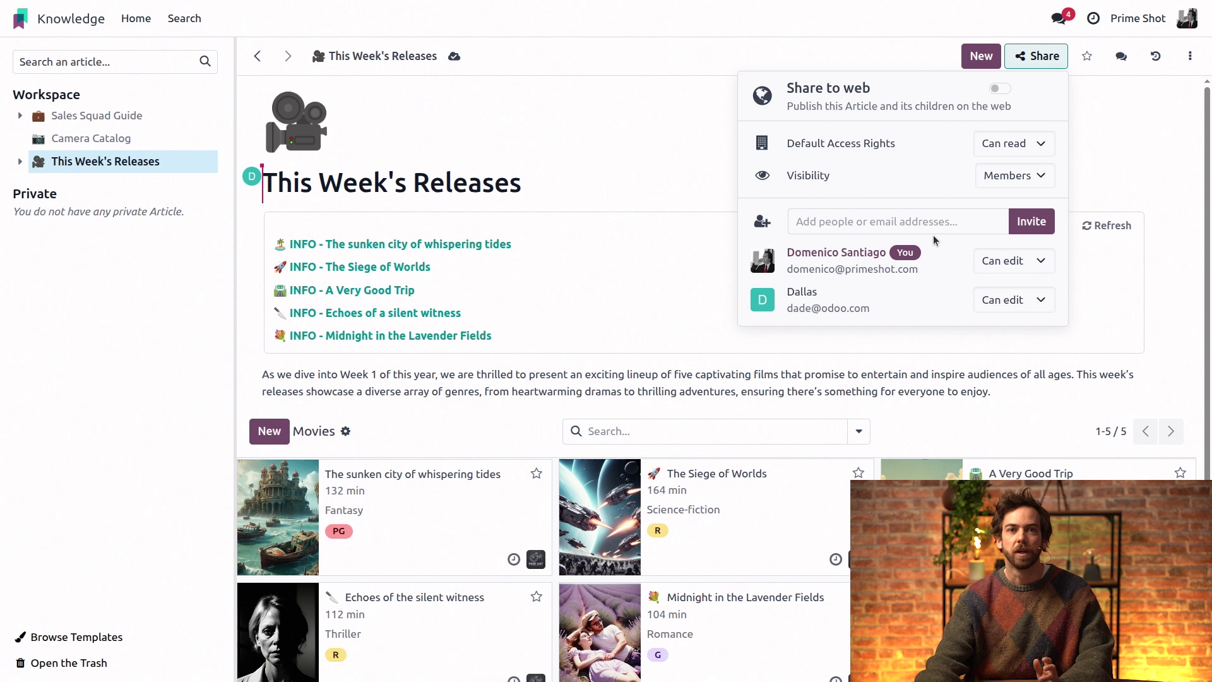
mouse_move(139, 159)
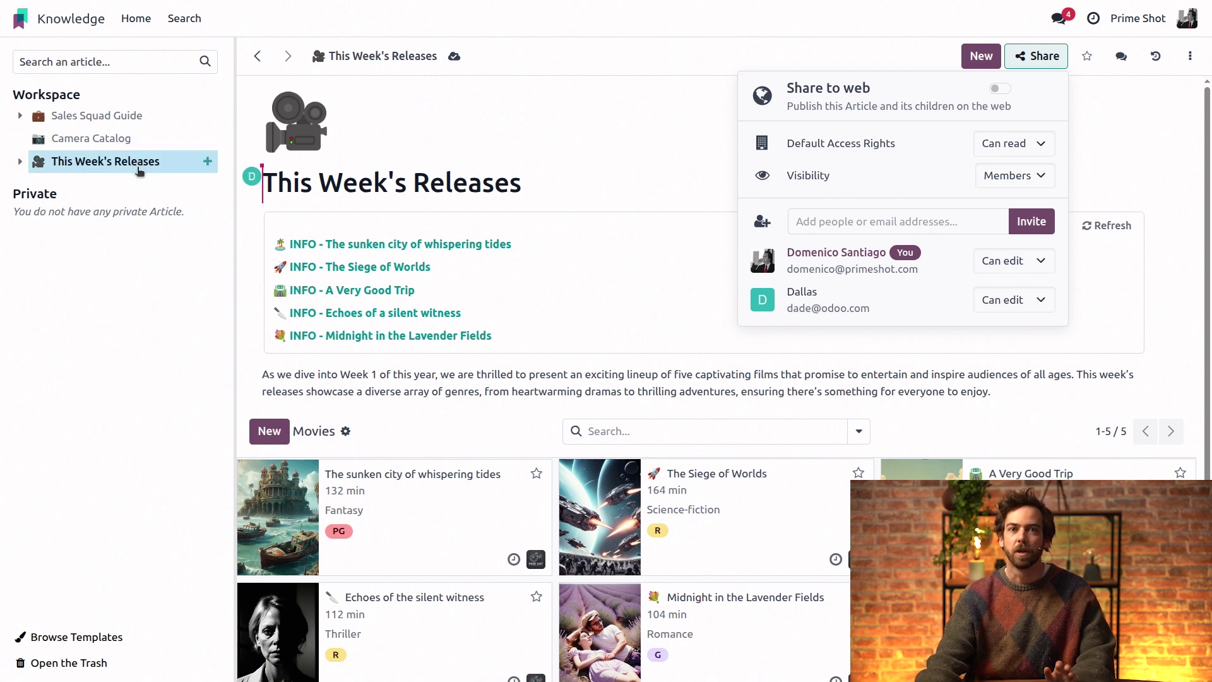
Switch to the sales agent's window and go to their Knowledge home page
key("alt+Tab")
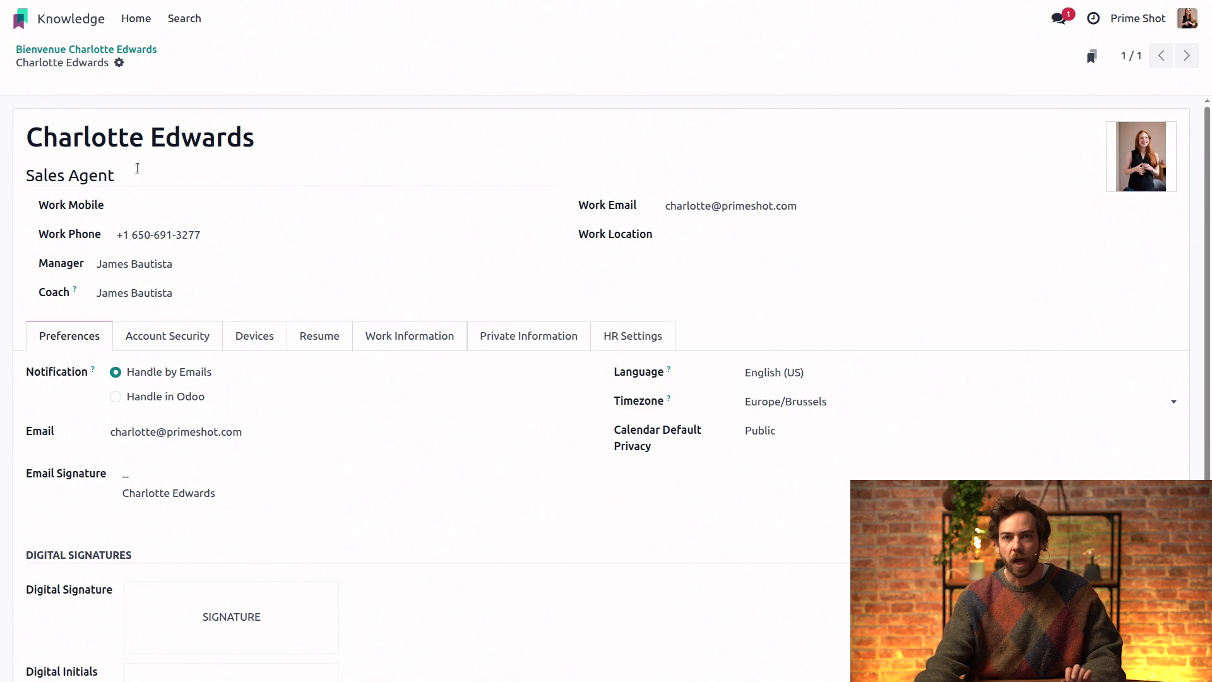
left_click(144, 20)
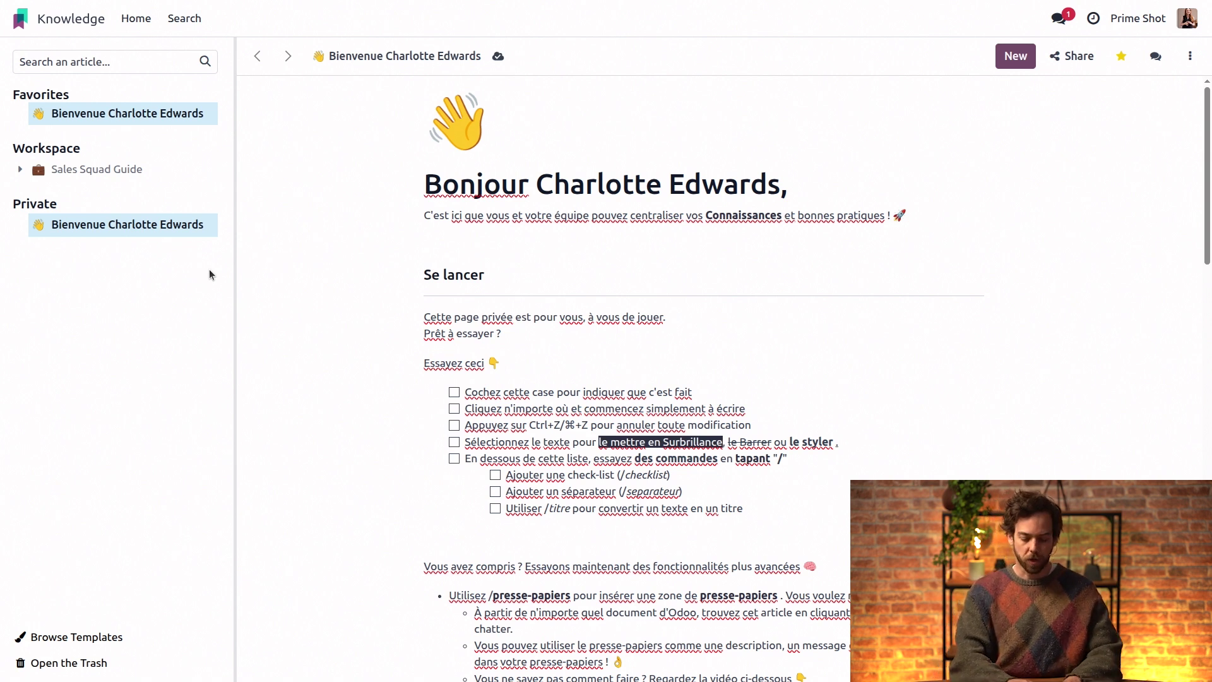
Search the command palette for 'this week's', then switch to hidden-article search with $
key("ctrl+k")
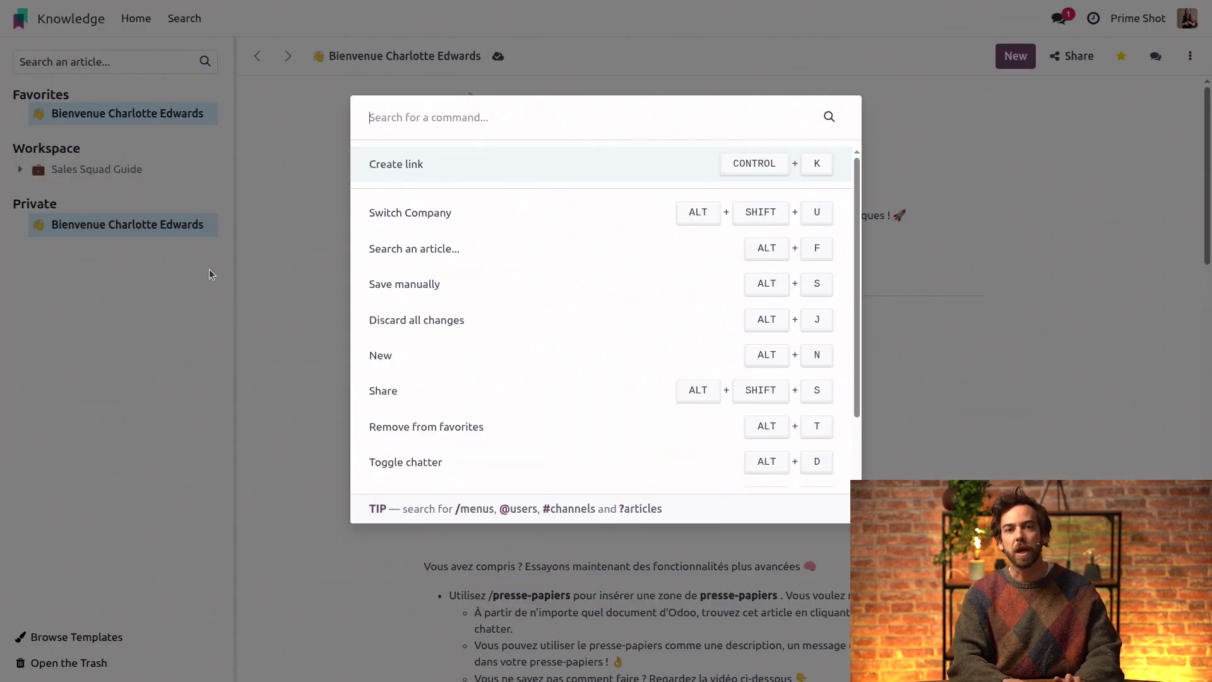
type("t")
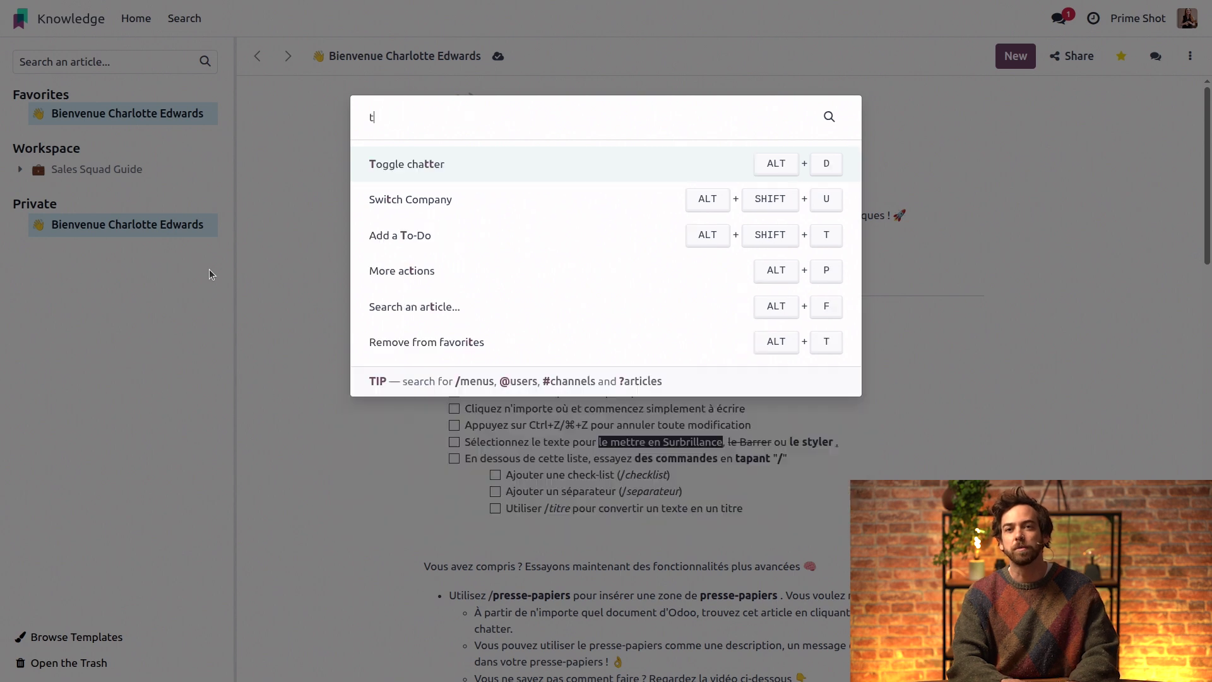
type("his week's")
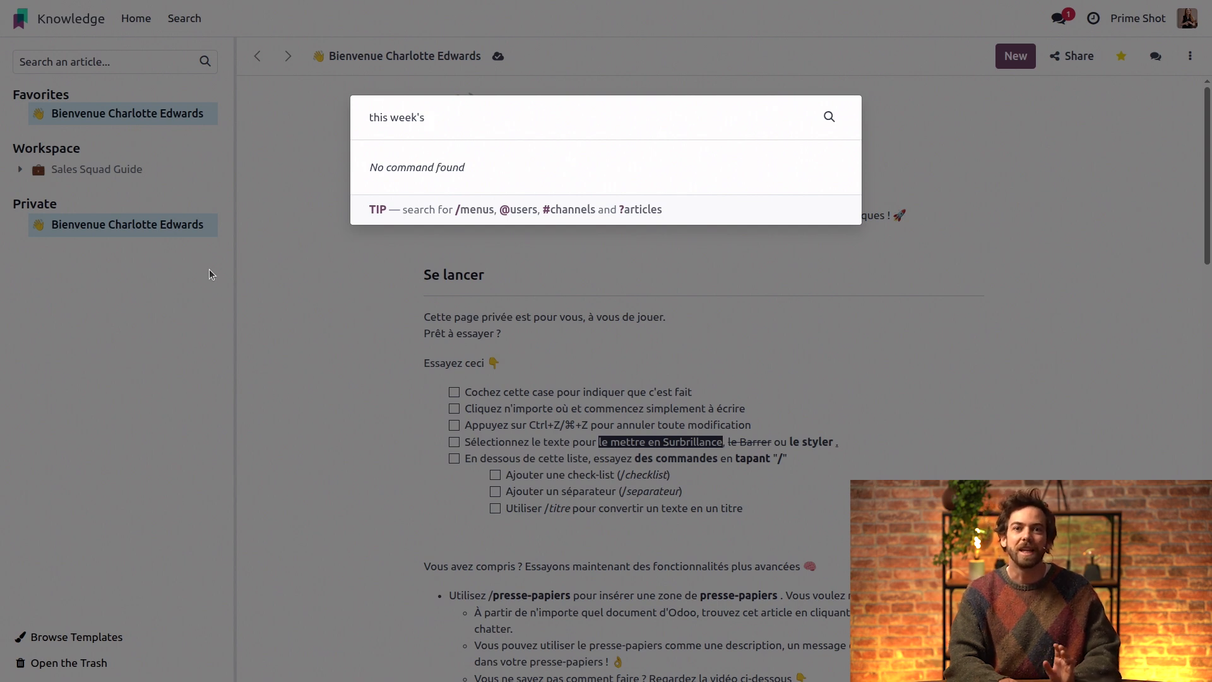
key("BackSpace")
key("BackSpace")
key("BackSpace")
key("BackSpace")
key("BackSpace")
key("BackSpace")
key("BackSpace")
key("BackSpace")
key("BackSpace")
key("BackSpace")
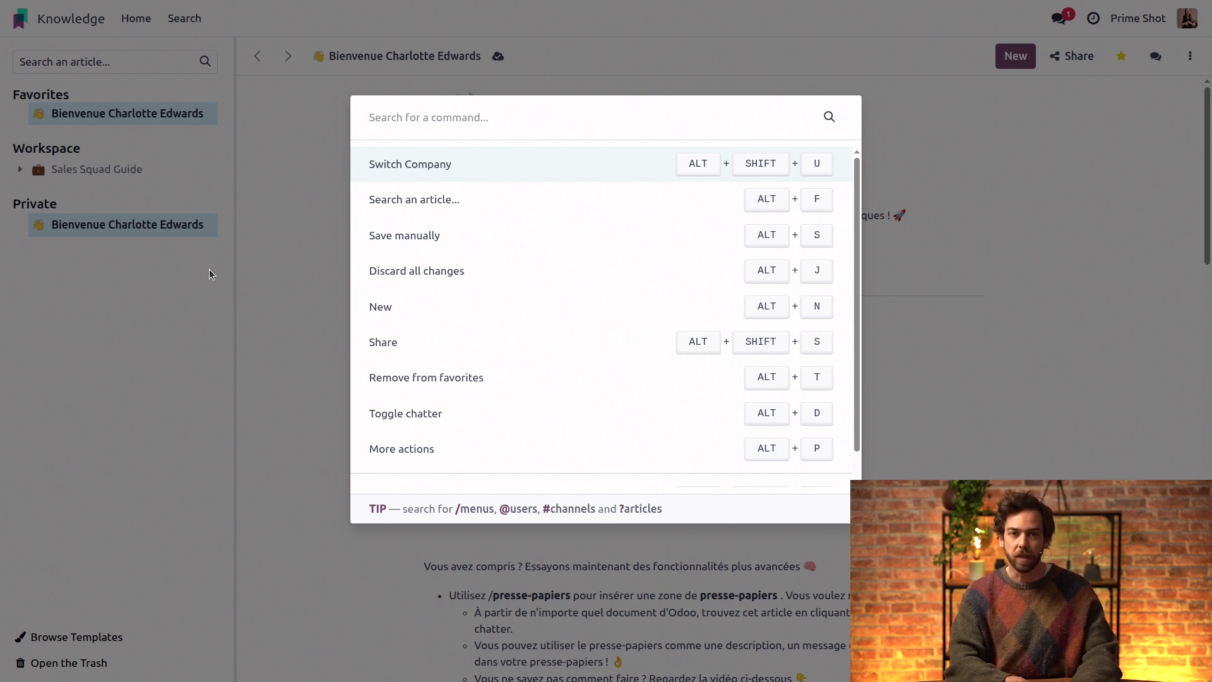
type("$")
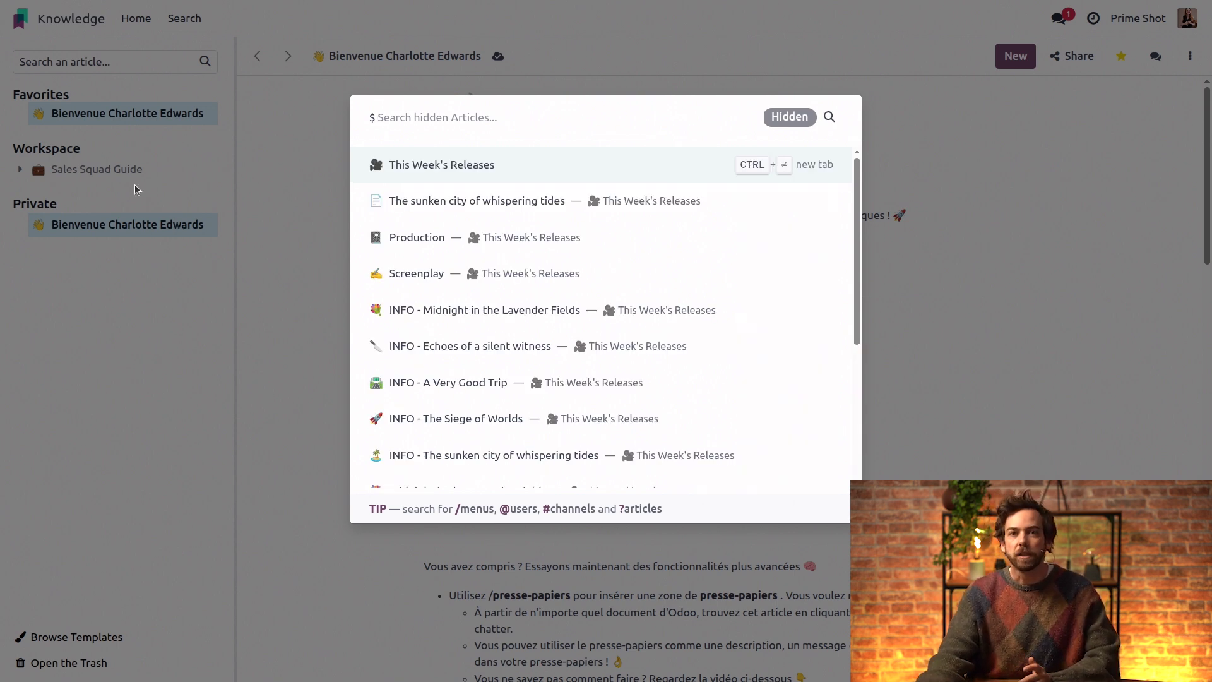
Open This Week's Releases from the hidden-articles results and join it from the members-only banner
left_click(555, 167)
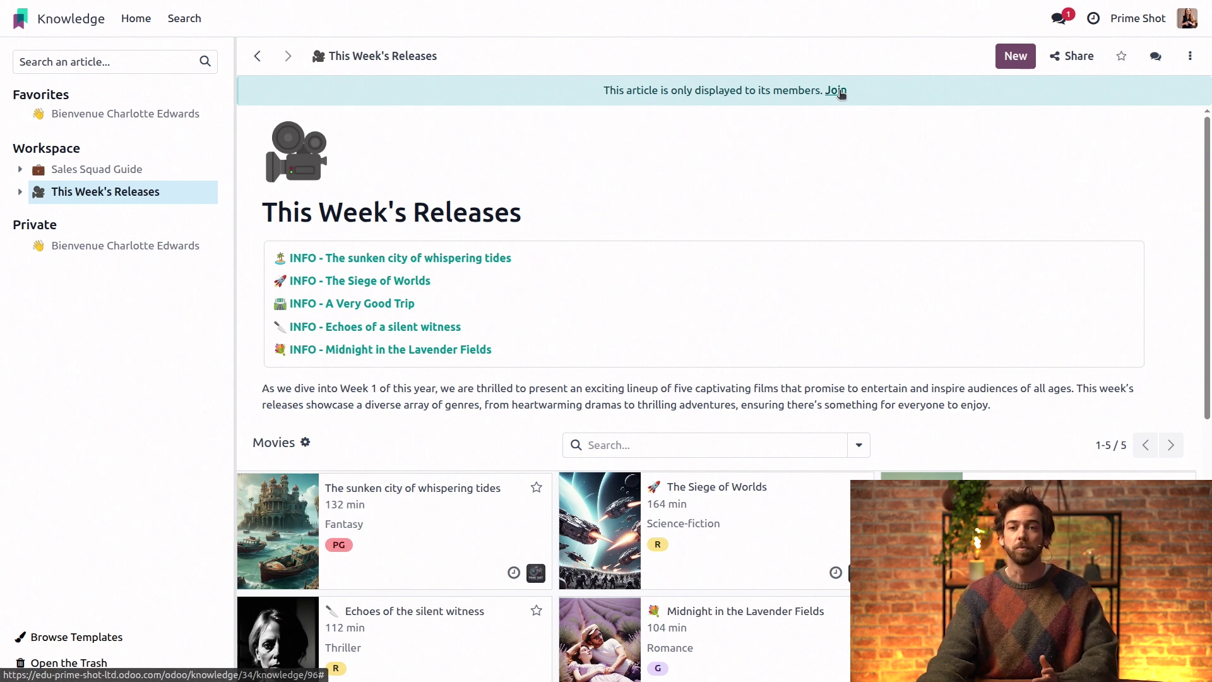
left_click(838, 92)
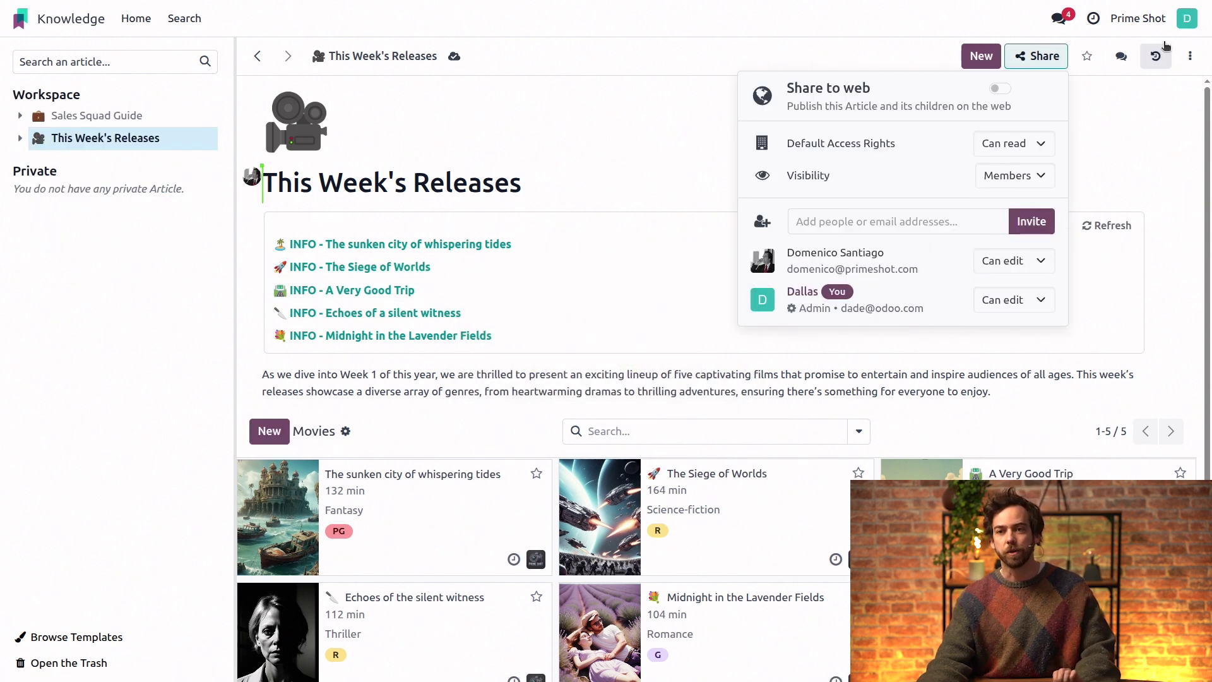
Dismiss the Share popover to show the article's five-film Movies list
left_click(683, 26)
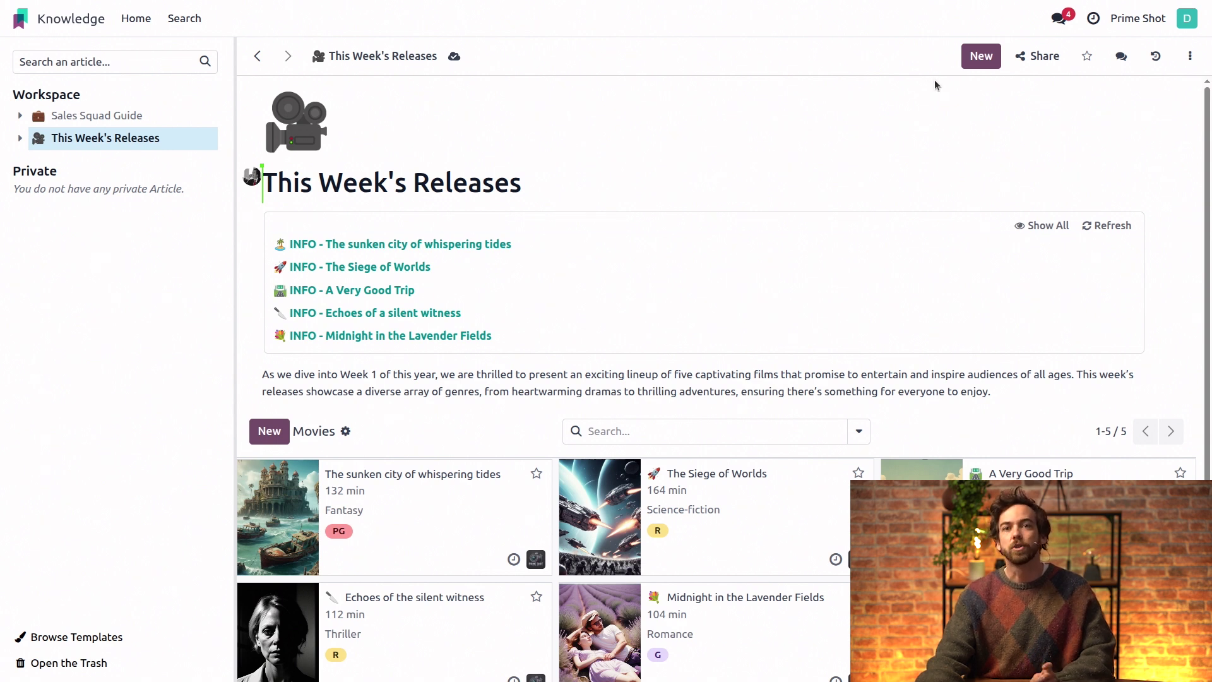
Set This Week's Releases default access to No access and remove both existing members
left_click(1037, 63)
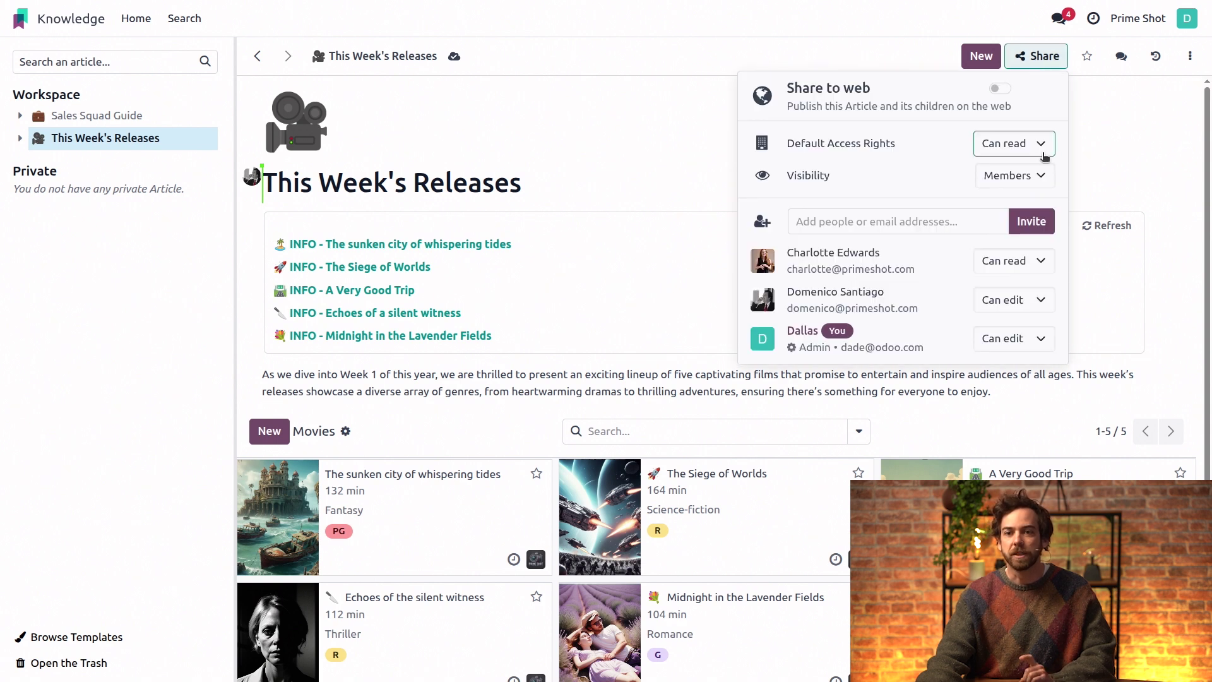
left_click(1042, 147)
left_click(1031, 200)
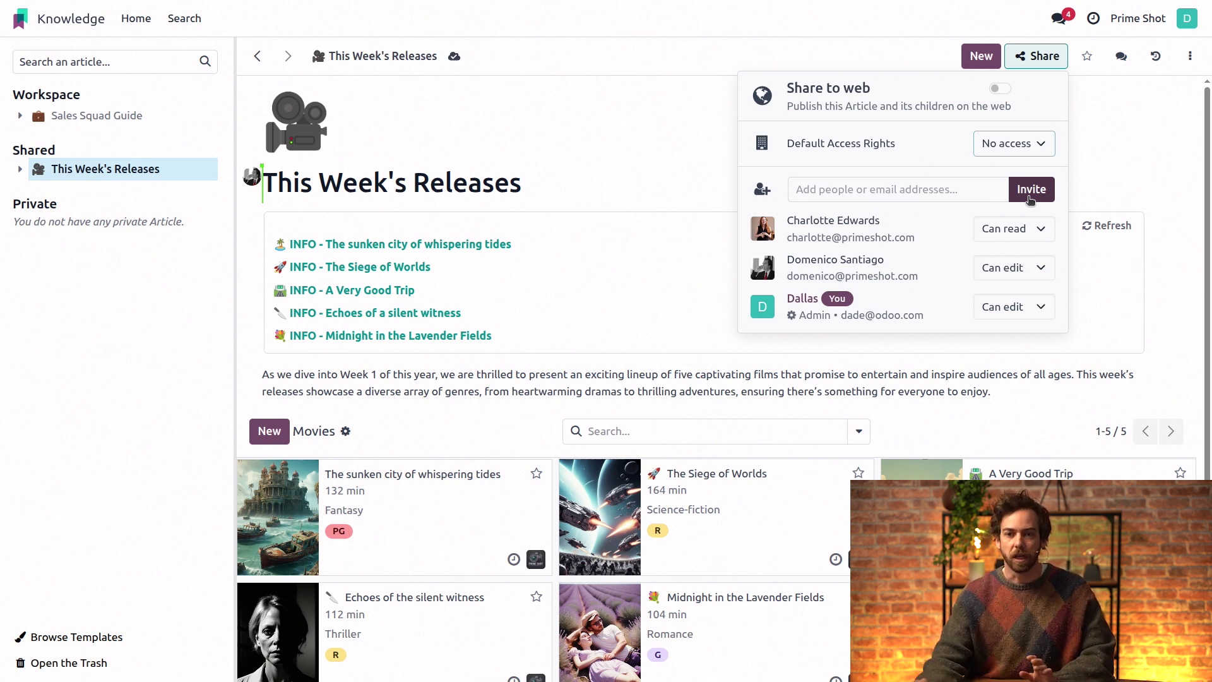
mouse_move(1021, 215)
left_click(952, 229)
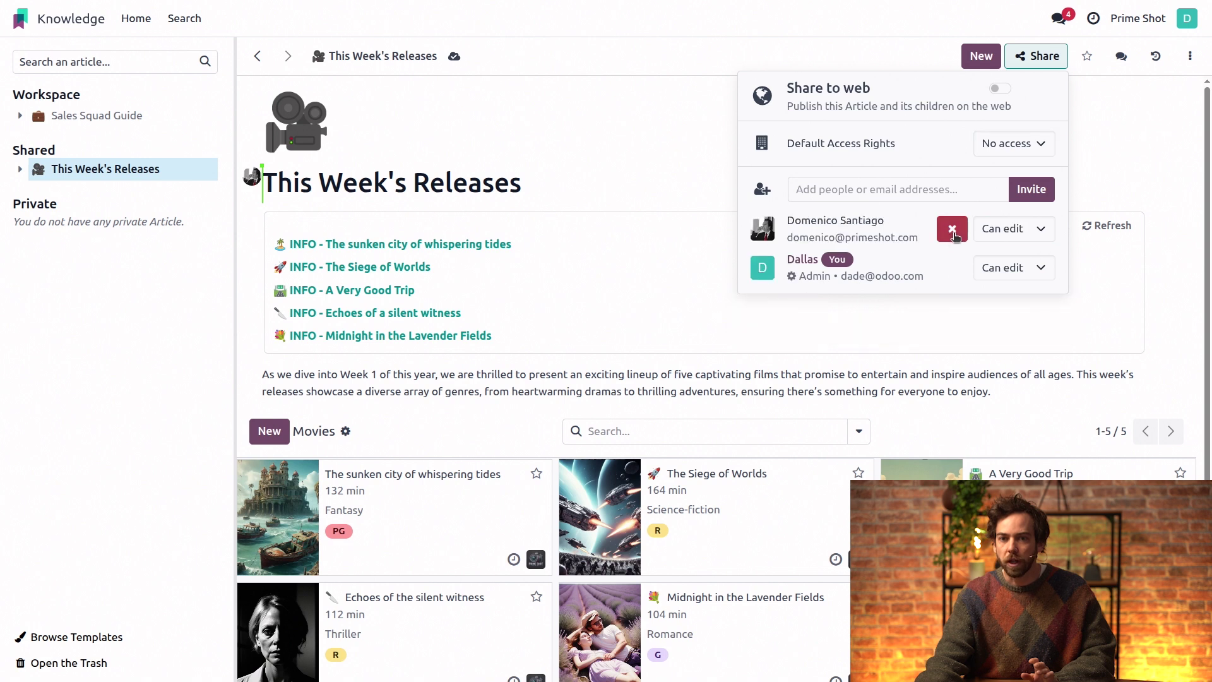
left_click(954, 239)
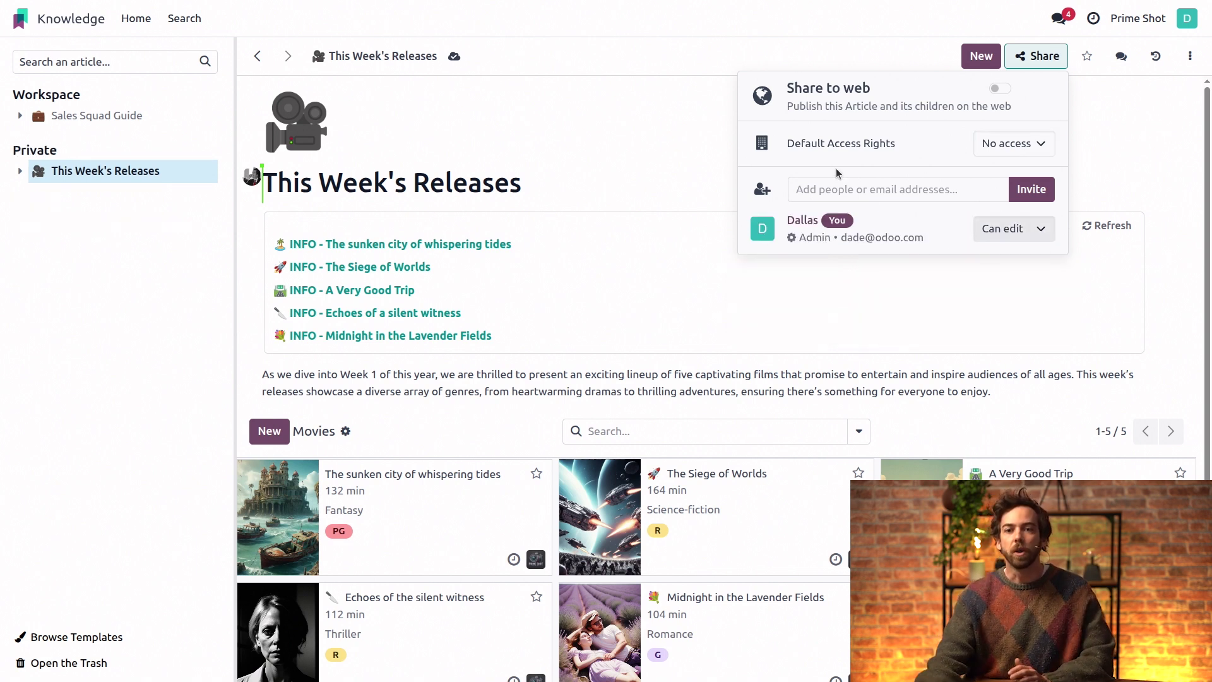
Re-invite the colleague to the article with Can edit rights
left_click(880, 189)
type("domen")
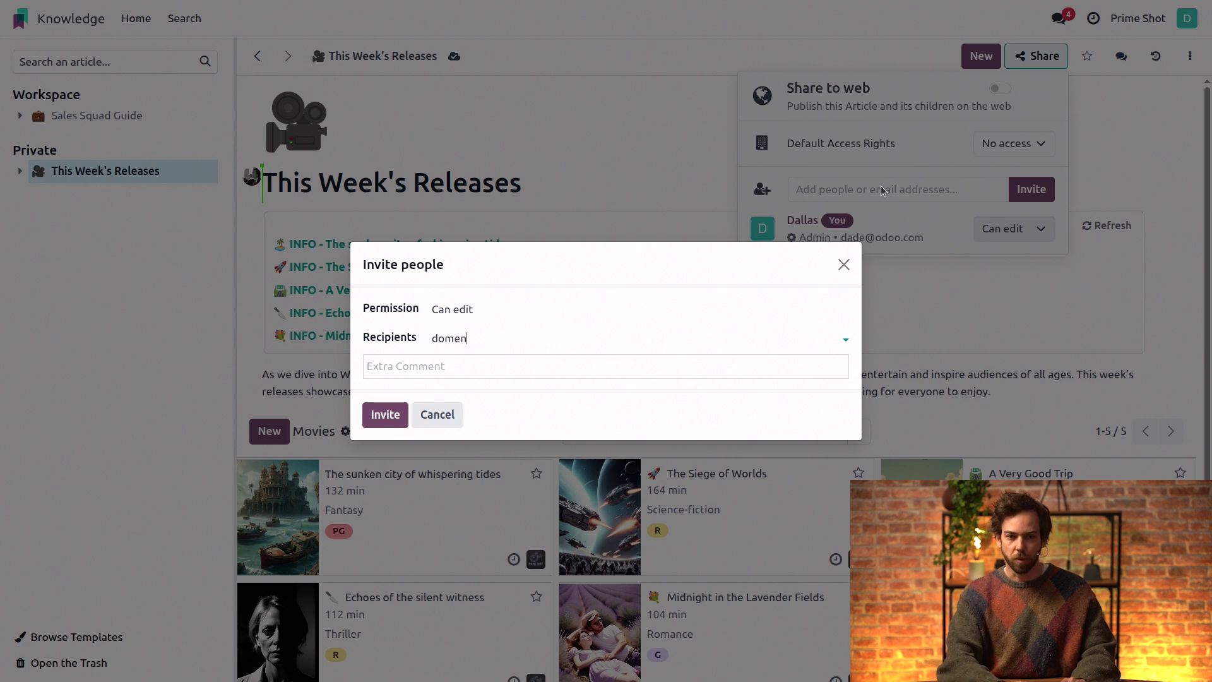
left_click(608, 362)
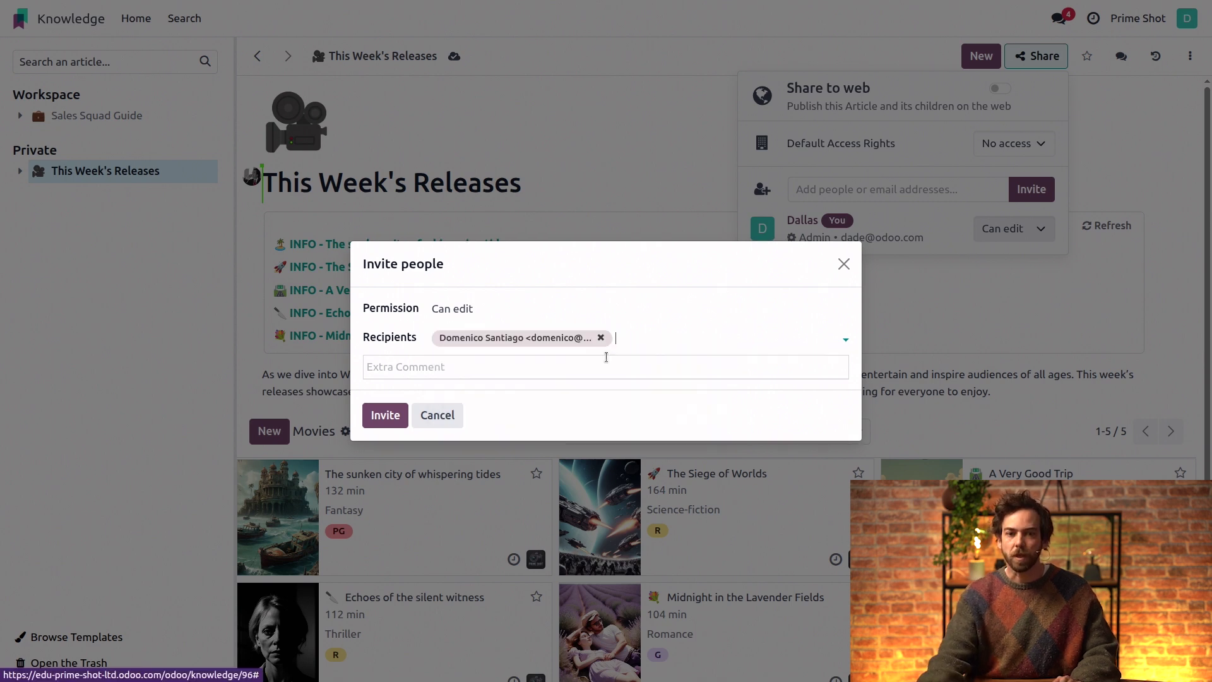
left_click(389, 418)
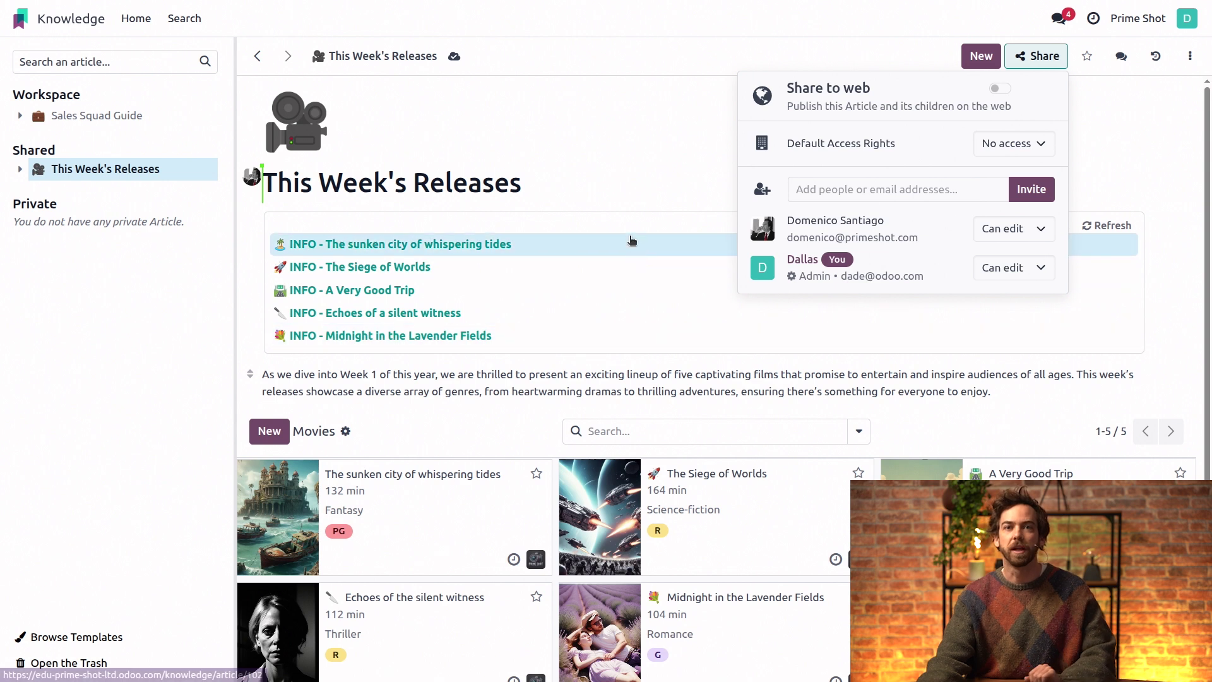
In the colleague's window, close the Share popover to see the article listed under Shared
key("alt+Tab")
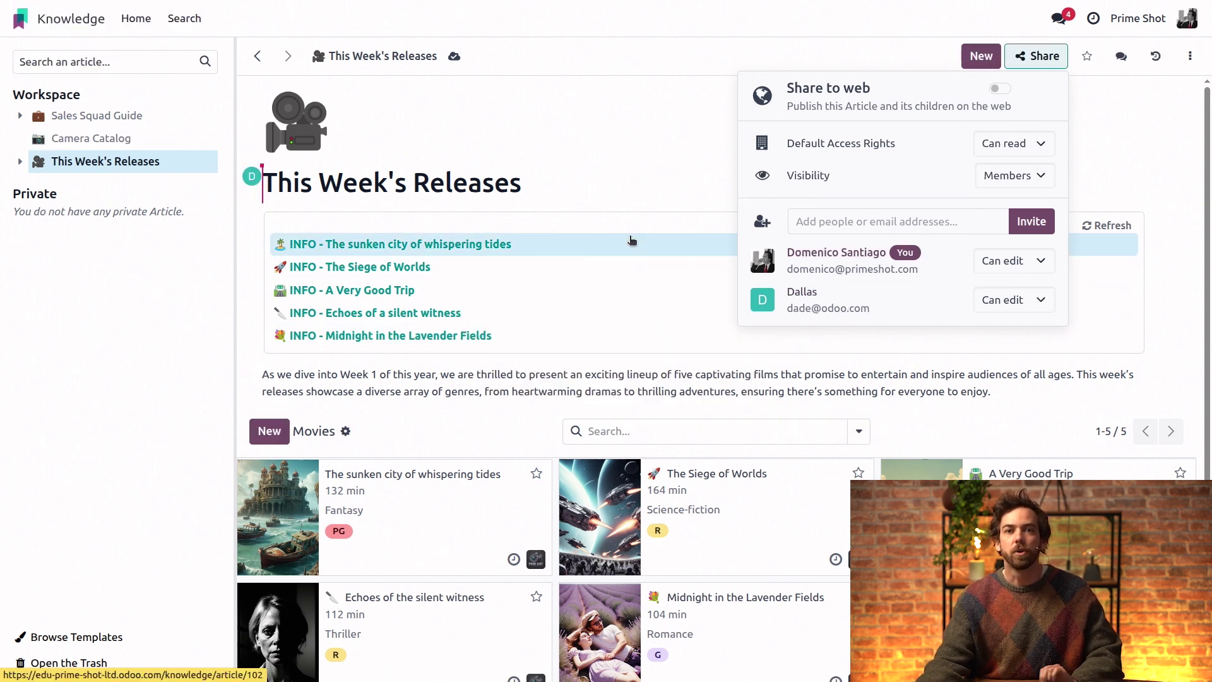
left_click(579, 21)
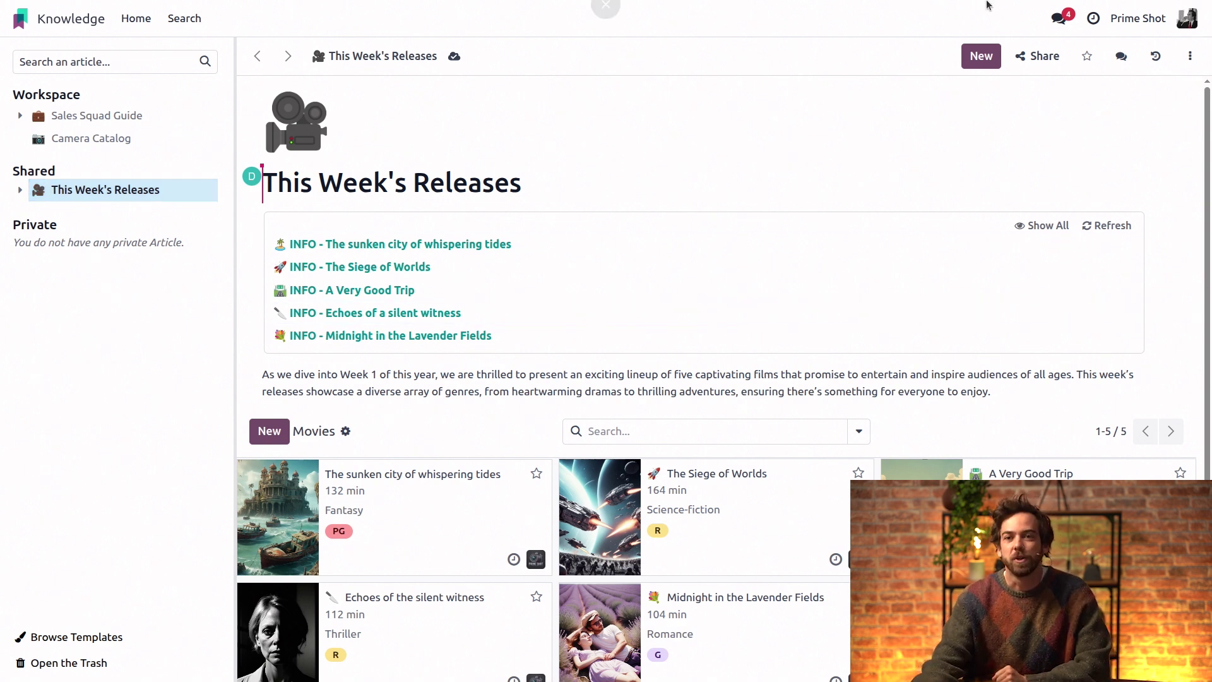
Turn on Share to web for This Week's Releases and copy its public URL
left_click(1032, 61)
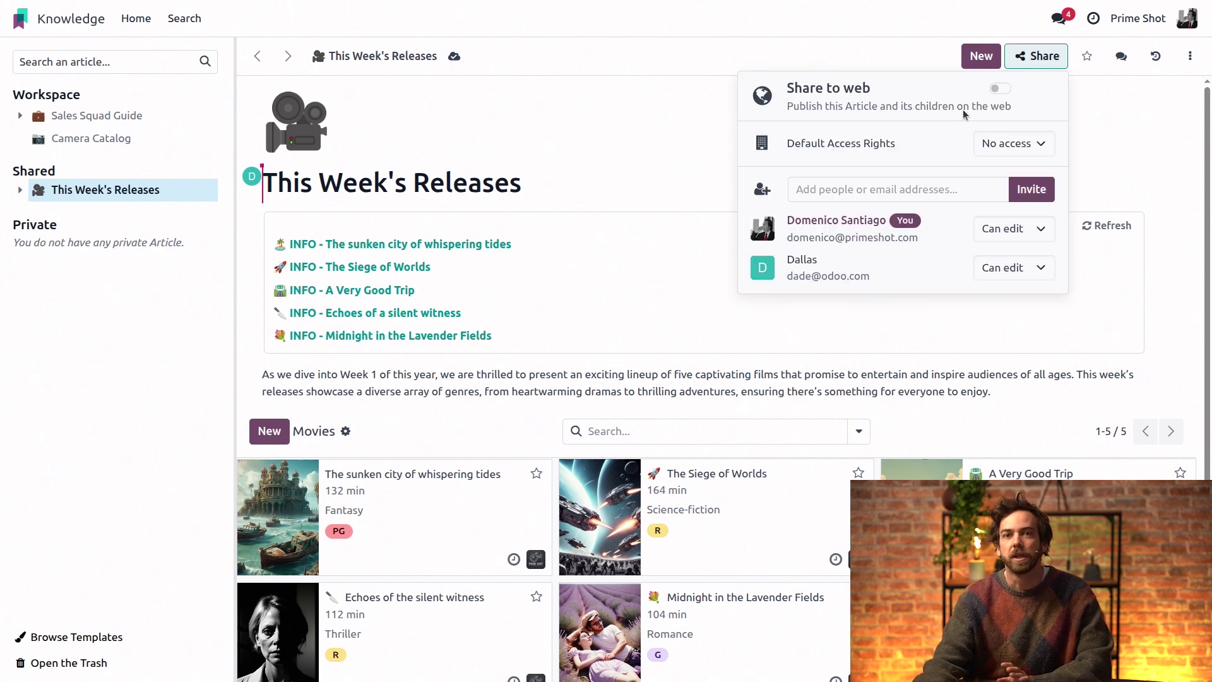
left_click(1010, 89)
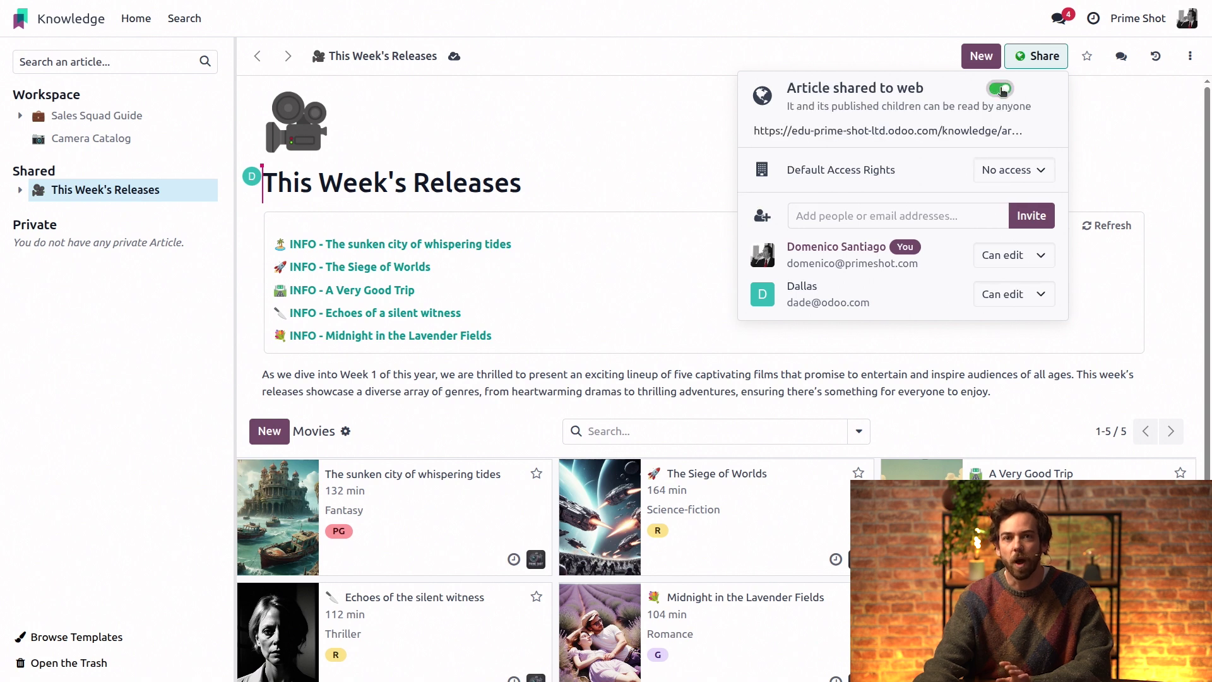
left_click(1040, 132)
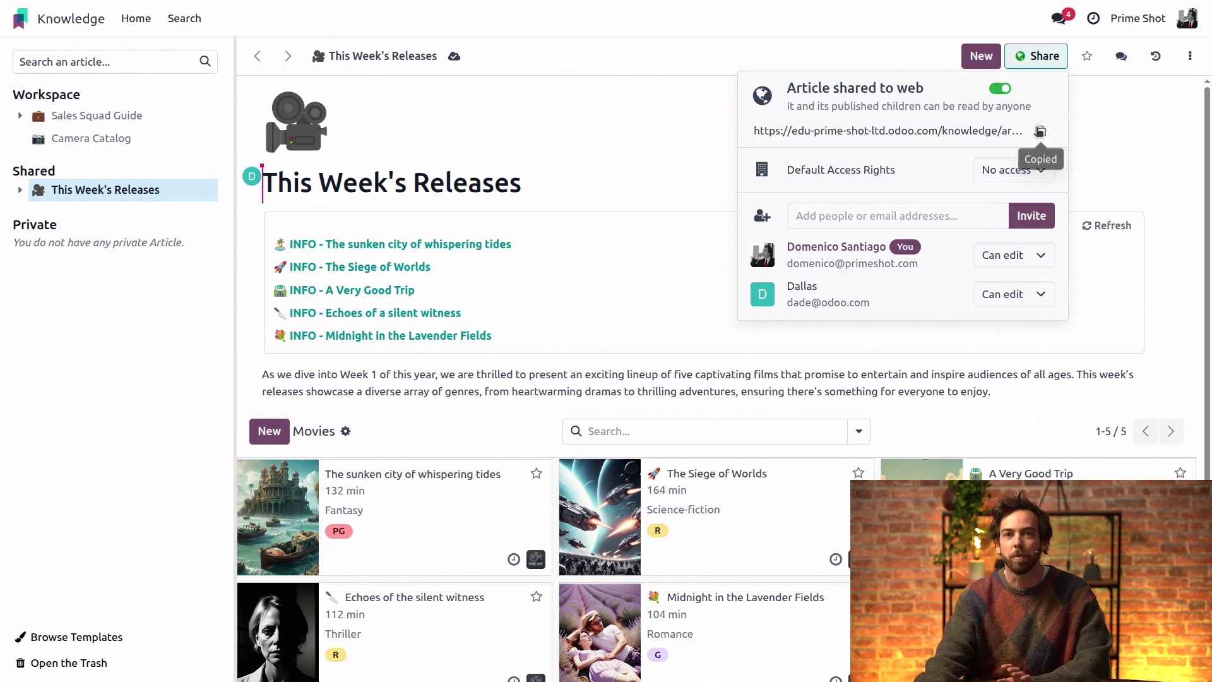